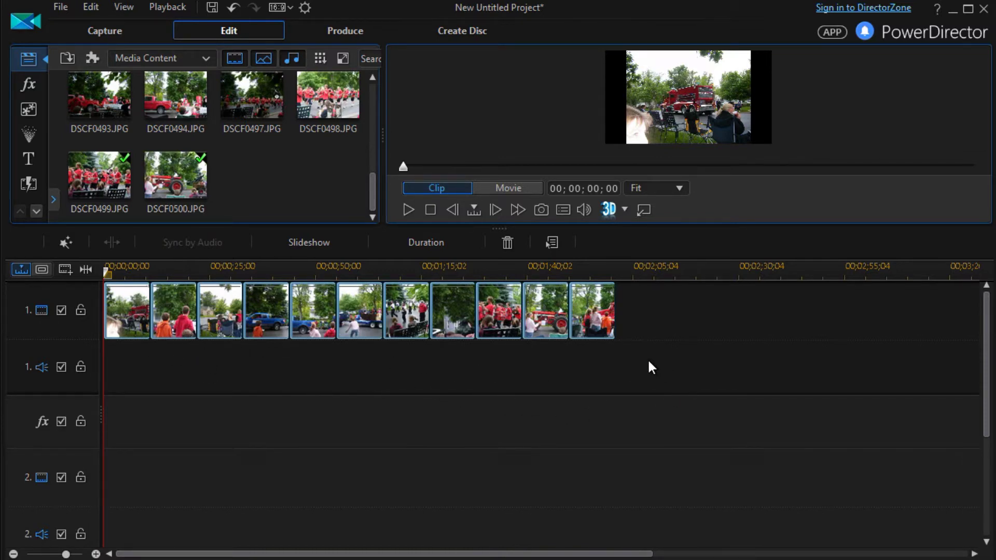
Drag the eleven parade photos from the Media Room onto video track 1 in sequence.
{"action": "left_click_drag", "start_coordinate": [648, 358], "coordinate": [115, 301]}
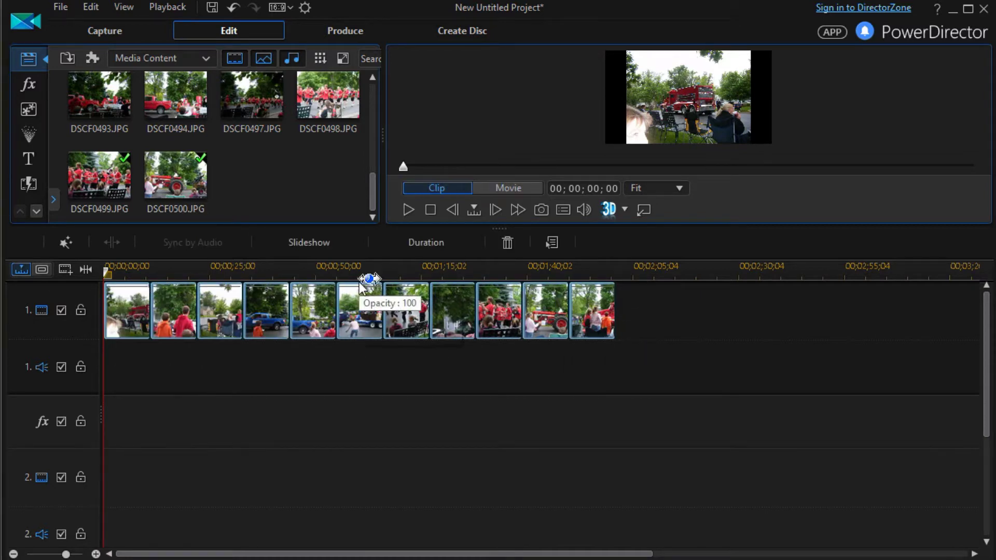
Turn the selected timeline photos into a slideshow using the Motion style.
{"action": "left_click", "coordinate": [300, 243]}
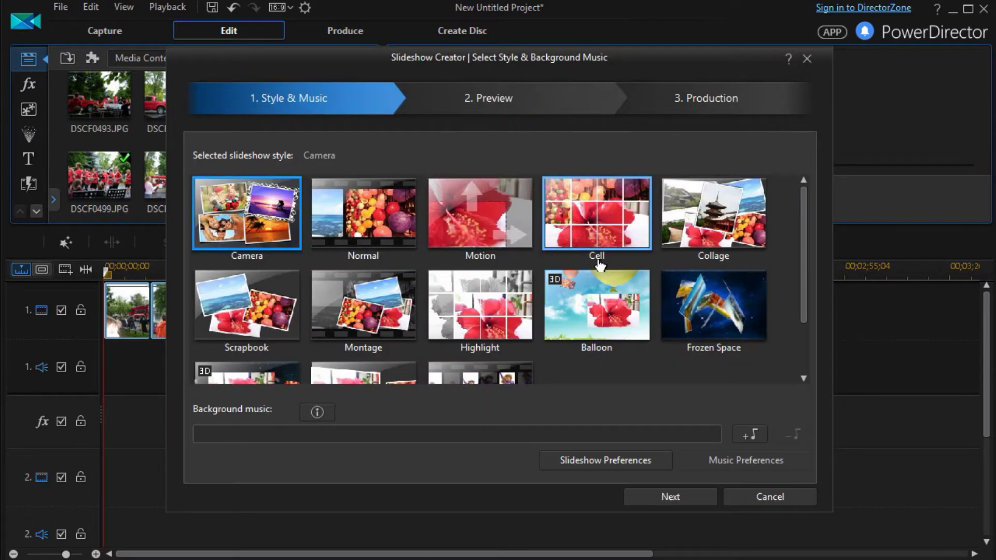
{"action": "double_click", "coordinate": [487, 220]}
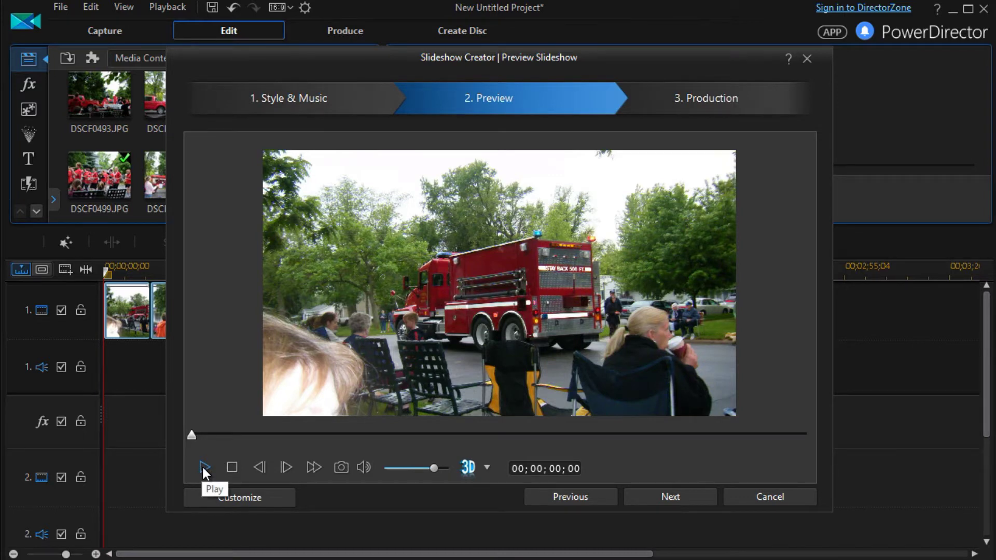
Play and pause the generated Motion slideshow preview, then open the Slideshow Designer.
{"action": "left_click", "coordinate": [204, 468]}
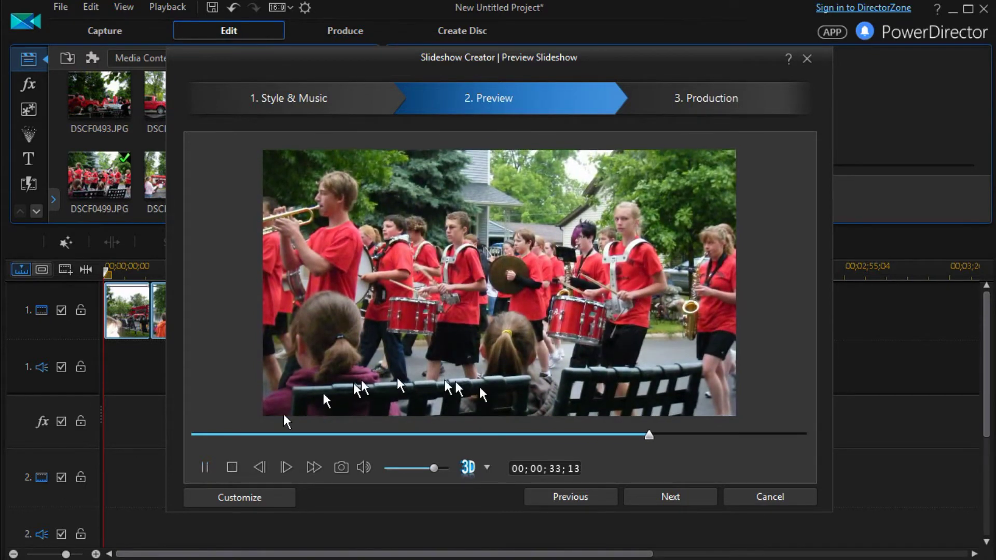
{"action": "left_click", "coordinate": [204, 466]}
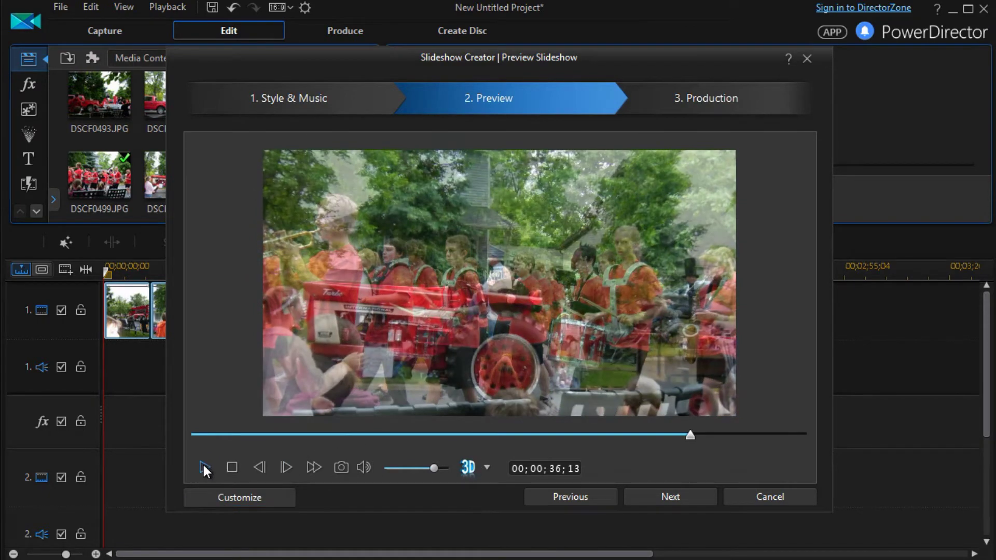
{"action": "left_click", "coordinate": [251, 497]}
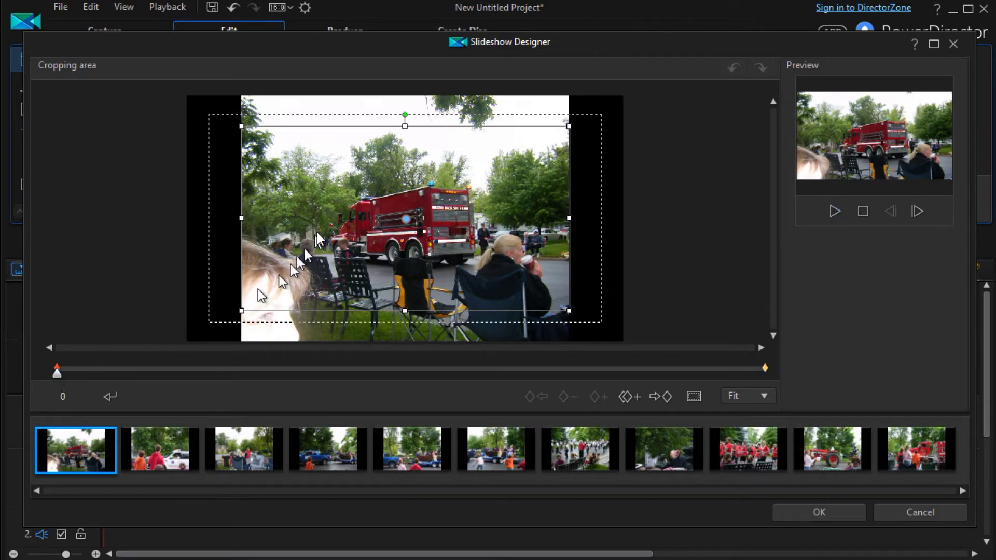
Preview the first slide's motion and scrub to its end keyframe framing.
{"action": "left_click", "coordinate": [835, 211]}
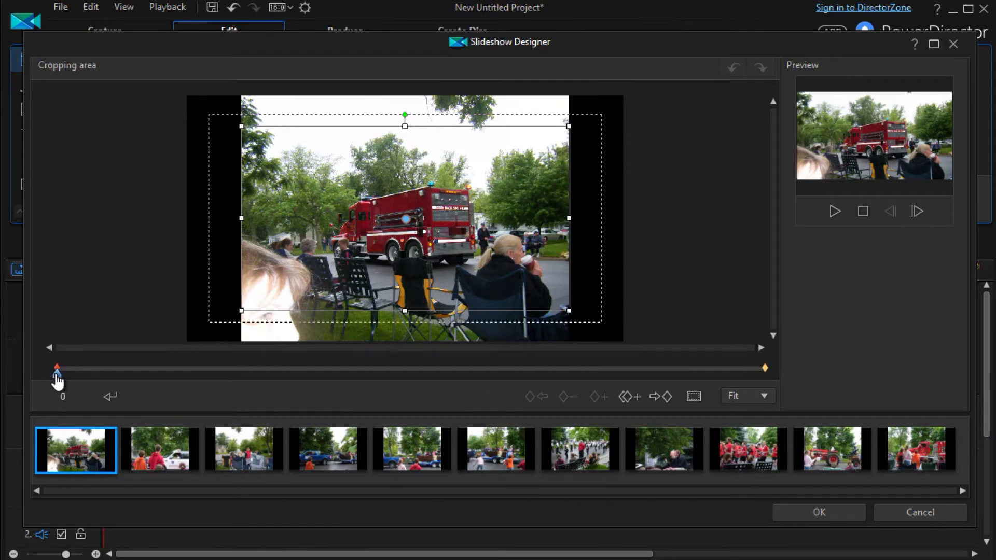
{"action": "left_click_drag", "start_coordinate": [57, 373], "coordinate": [663, 421]}
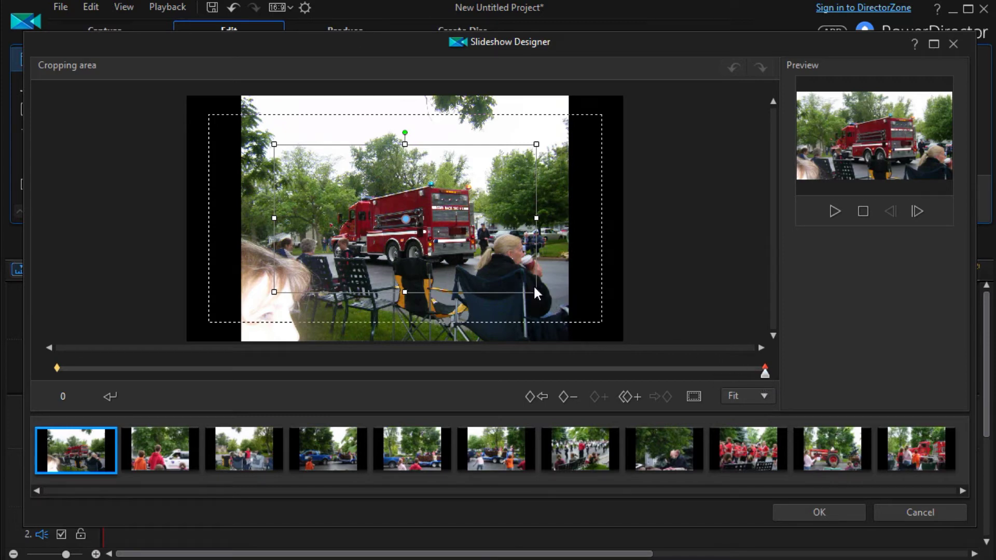
Shrink the first slide's end crop around the red fire truck and preview the zoom.
{"action": "left_click_drag", "start_coordinate": [535, 291], "coordinate": [476, 264]}
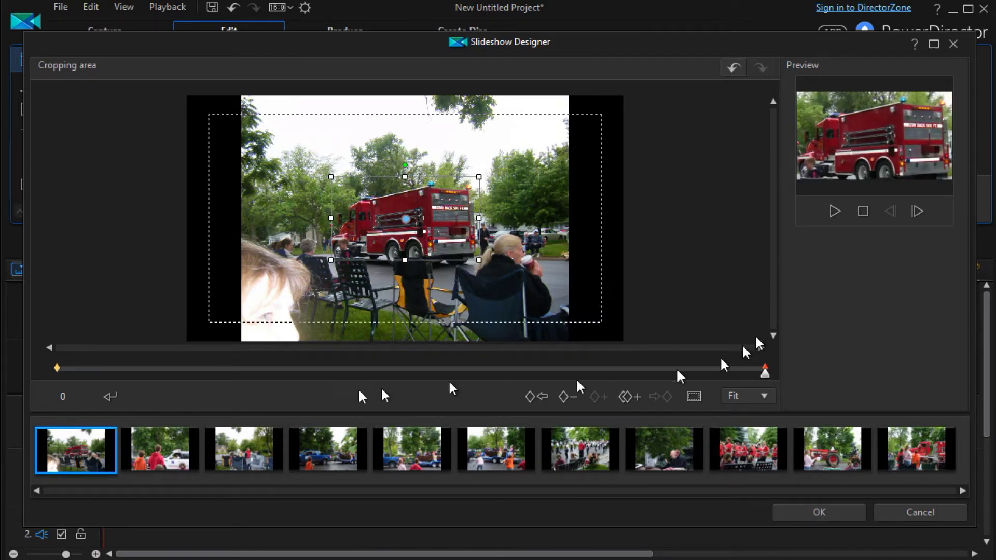
{"action": "left_click", "coordinate": [836, 210]}
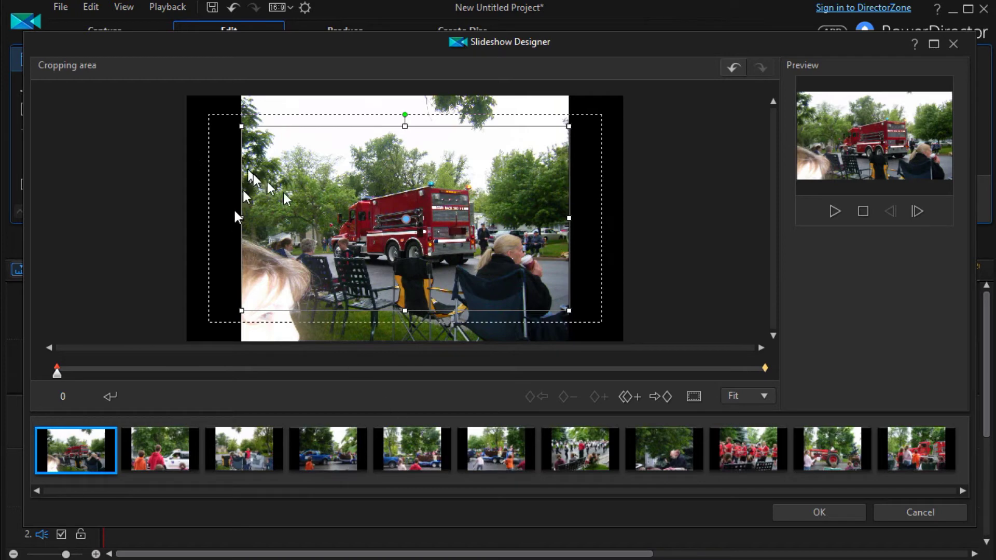
Load the fifth photo (boat float), preview its motion, and select its end keyframe.
{"action": "left_click", "coordinate": [413, 450]}
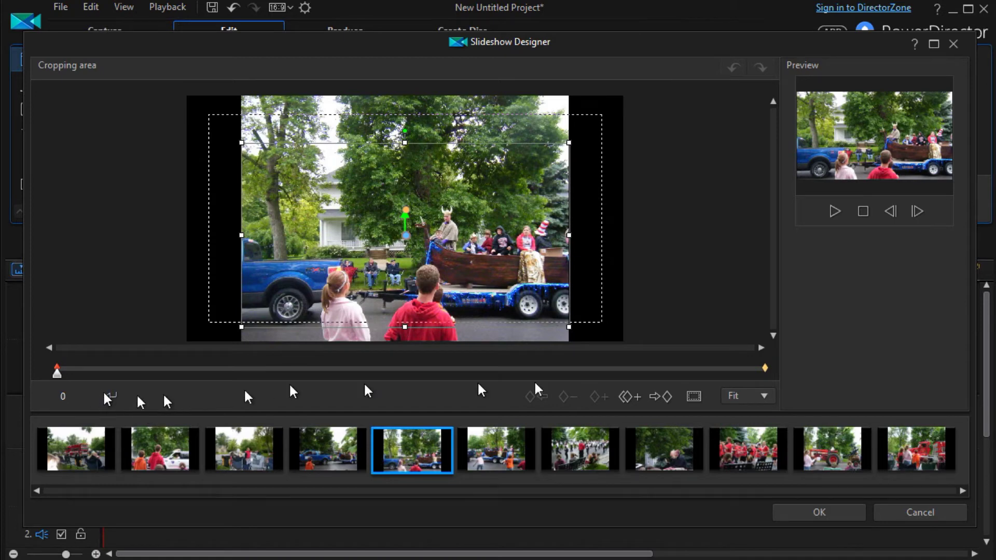
{"action": "left_click", "coordinate": [829, 208]}
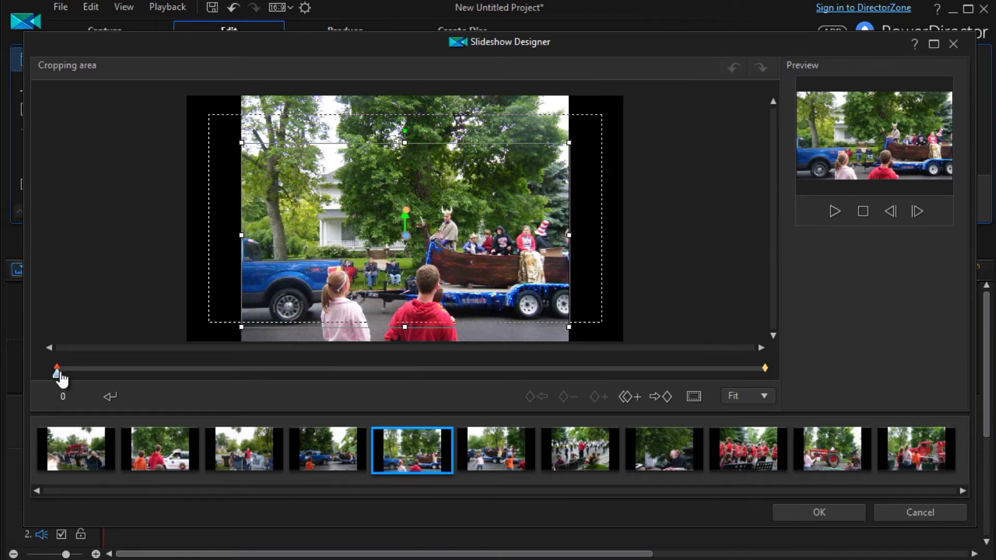
{"action": "left_click", "coordinate": [765, 369]}
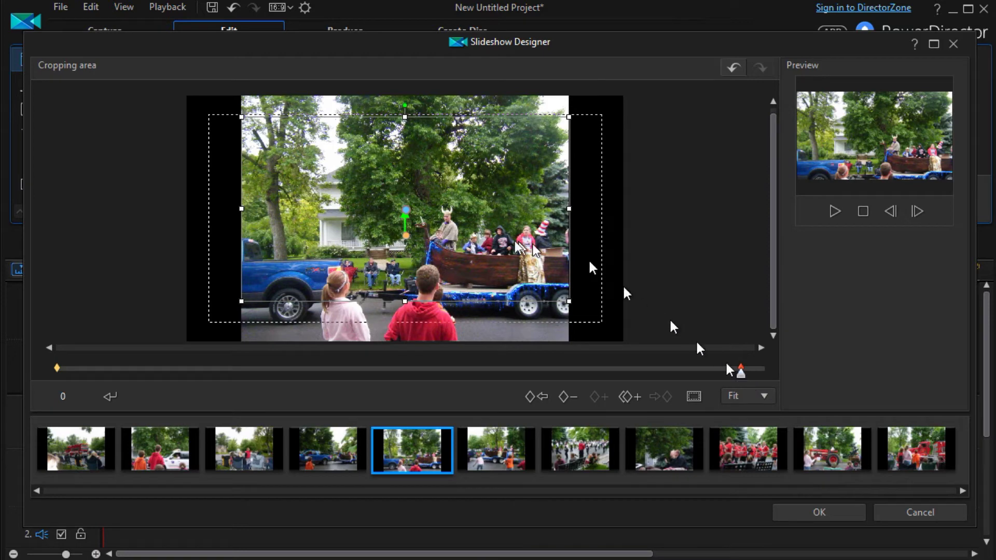
Nudge the boat-float end crop slightly higher and replay the motion from the start.
{"action": "left_click_drag", "start_coordinate": [406, 210], "coordinate": [412, 188]}
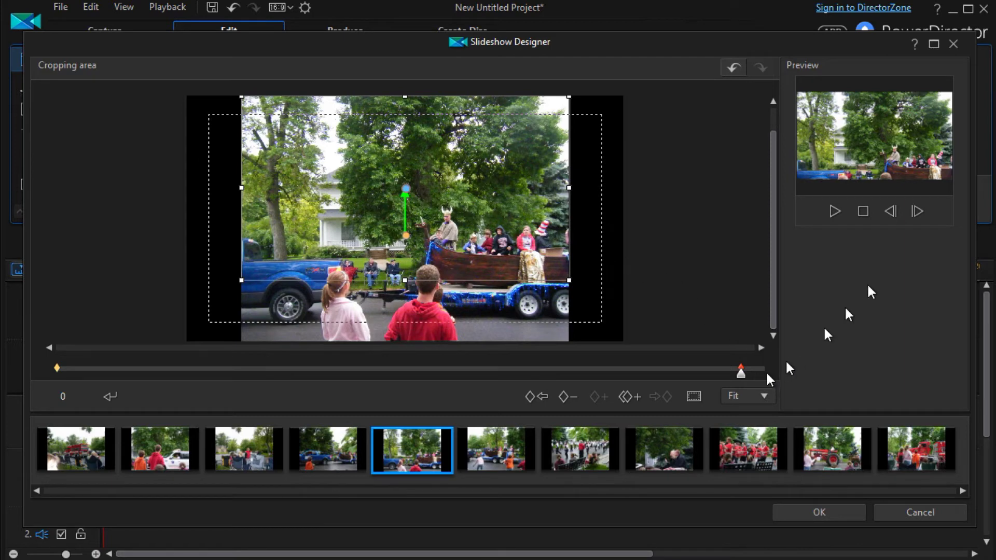
{"action": "left_click", "coordinate": [828, 211]}
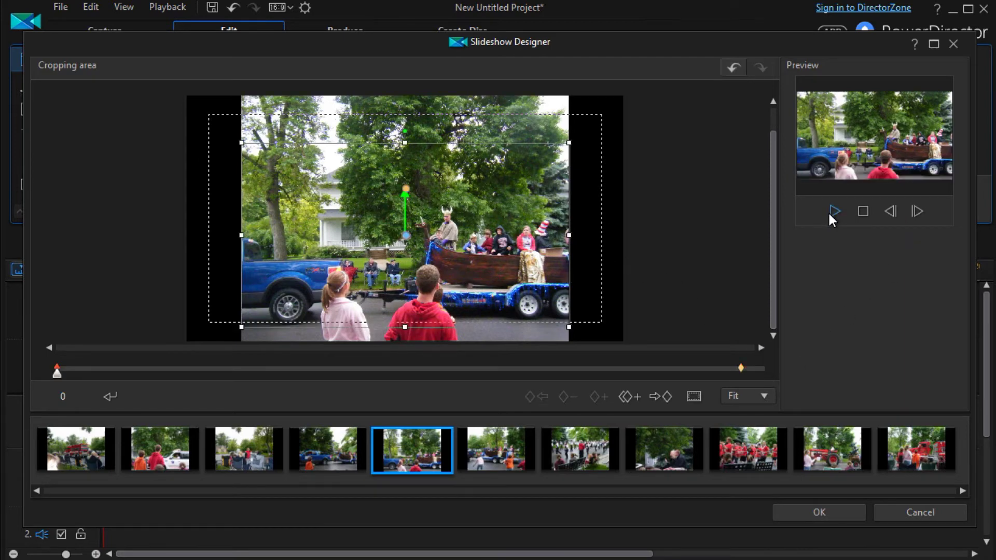
{"action": "left_click", "coordinate": [835, 214]}
Give the boat-float slide's end keyframe a 45-degree rotation and preview the rotating motion.
{"action": "left_click", "coordinate": [742, 370]}
{"action": "left_click", "coordinate": [77, 392]}
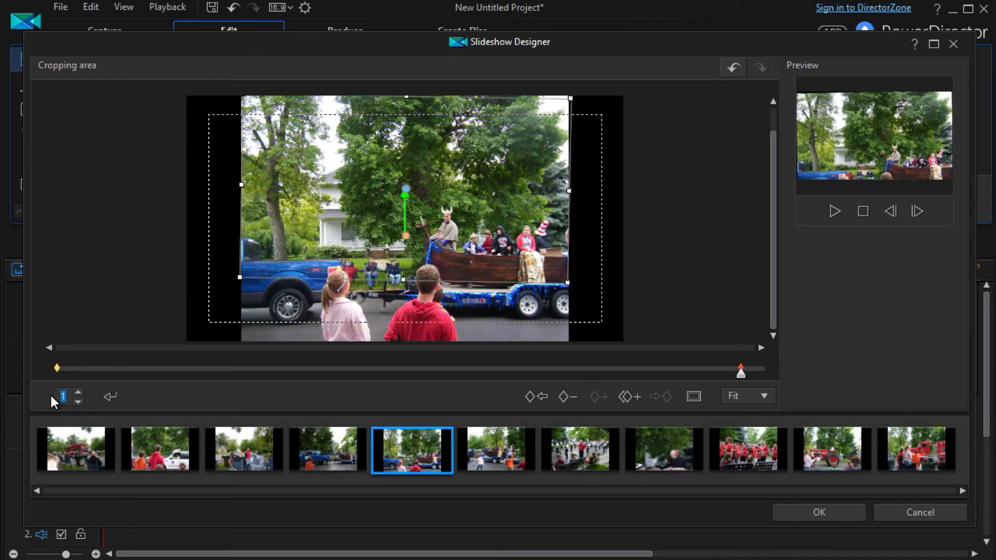
{"action": "type", "text": "45"}
{"action": "left_click", "coordinate": [110, 396]}
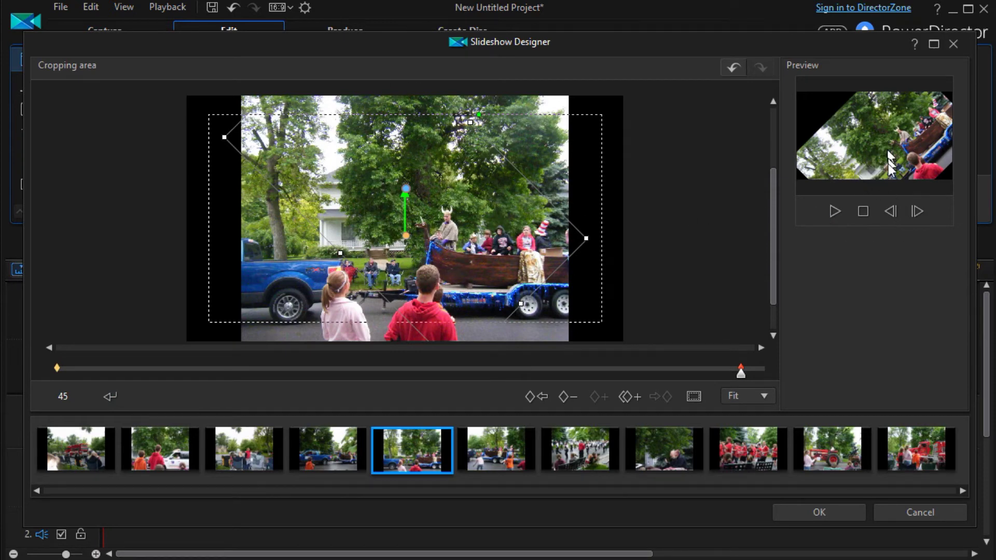
{"action": "left_click", "coordinate": [742, 377]}
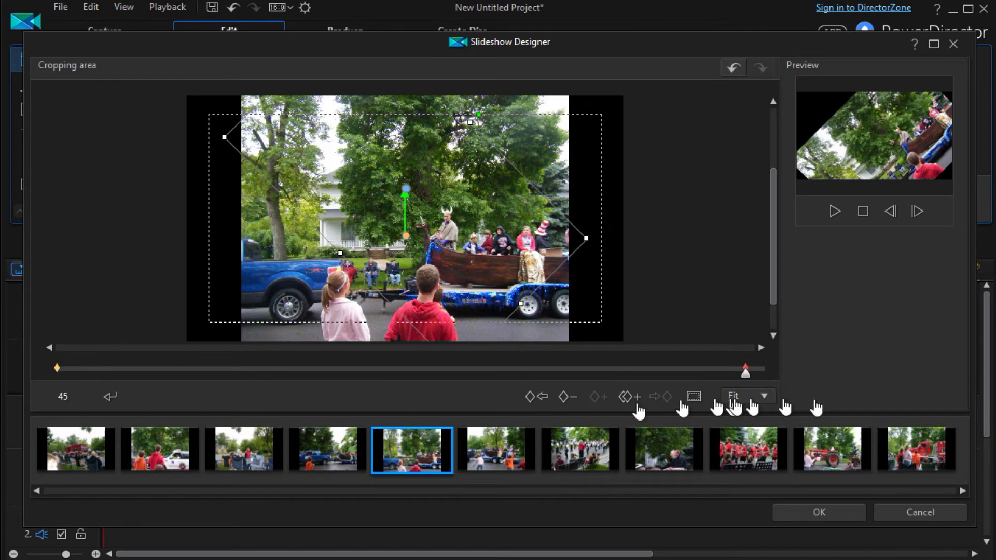
{"action": "left_click", "coordinate": [57, 373]}
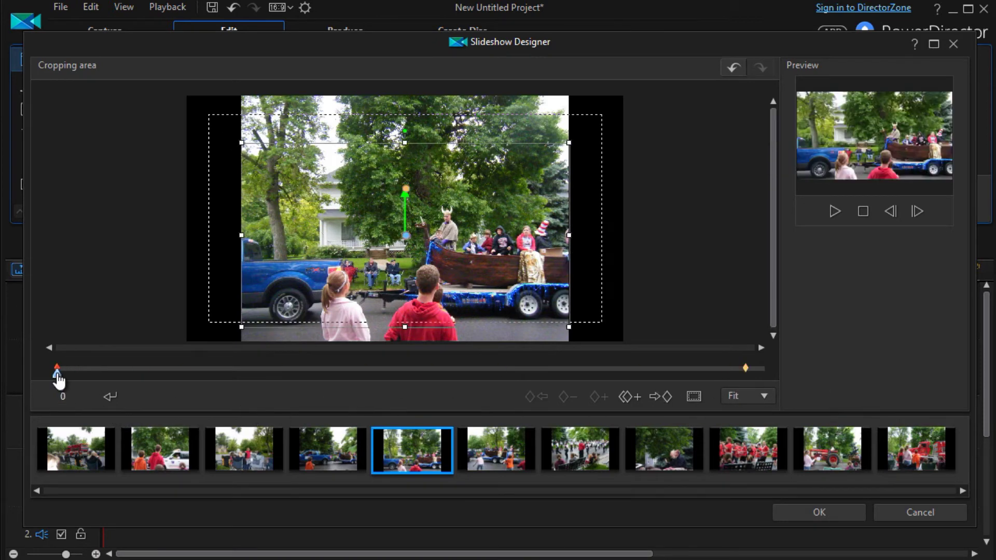
{"action": "left_click", "coordinate": [834, 212]}
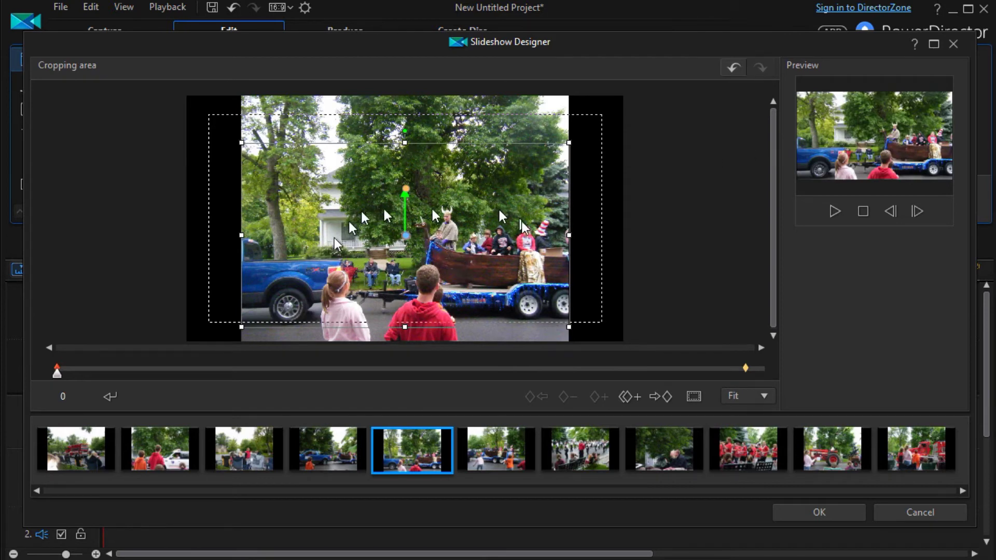
Shrink the rotated end crop so the float slide zooms in while turning, then preview.
{"action": "left_click", "coordinate": [745, 370]}
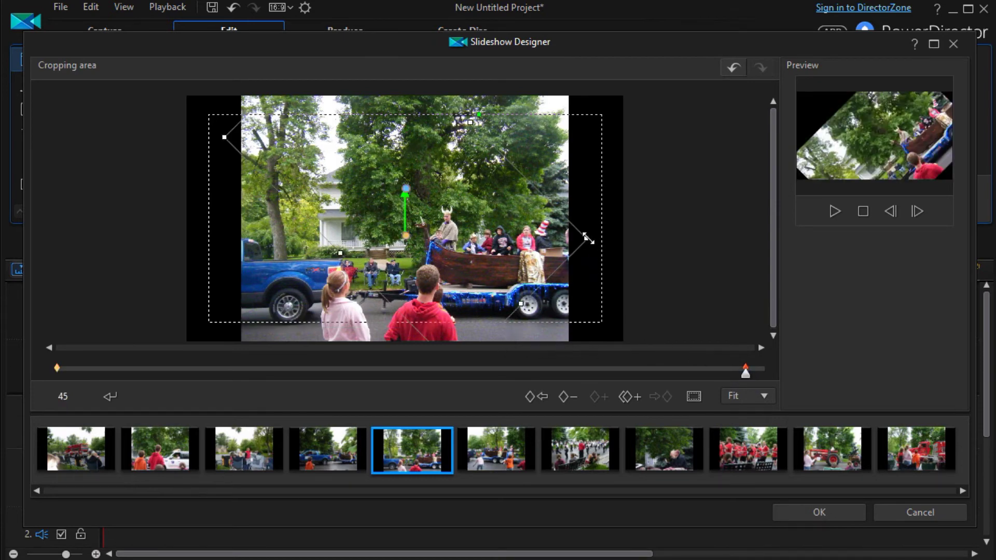
{"action": "left_click_drag", "start_coordinate": [583, 240], "coordinate": [491, 231]}
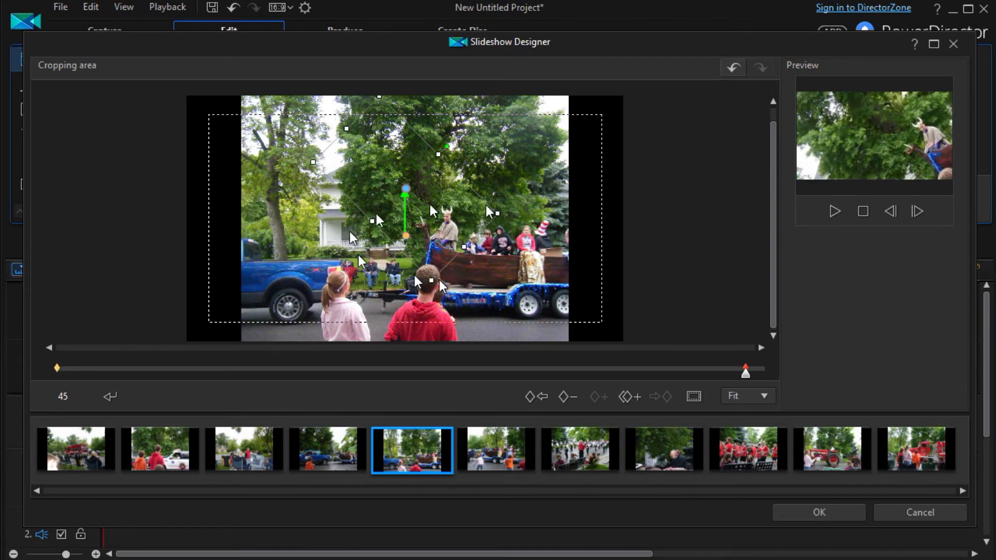
{"action": "left_click", "coordinate": [834, 210]}
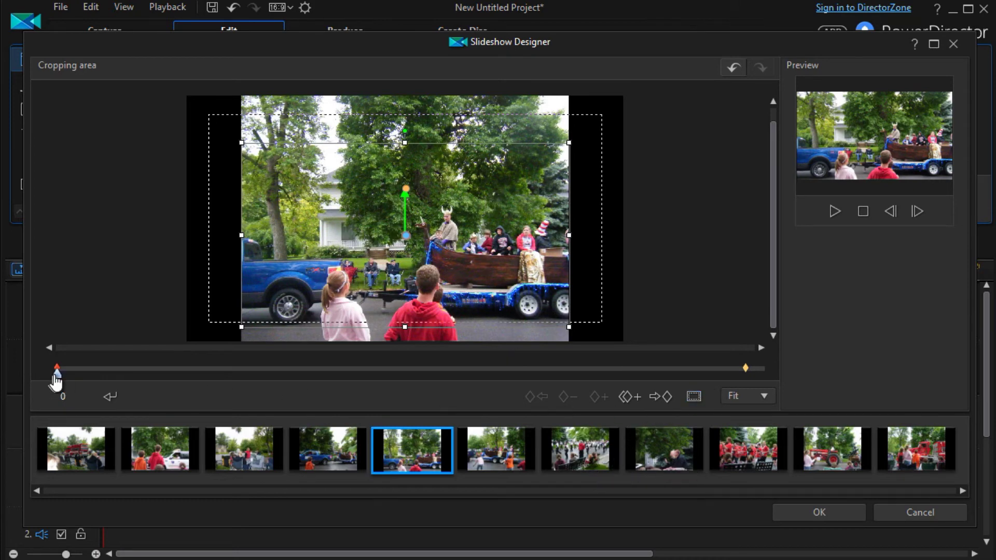
Move the end keyframe to mid-track, preview the faster motion, then load the marching-band photo.
{"action": "left_click", "coordinate": [746, 369]}
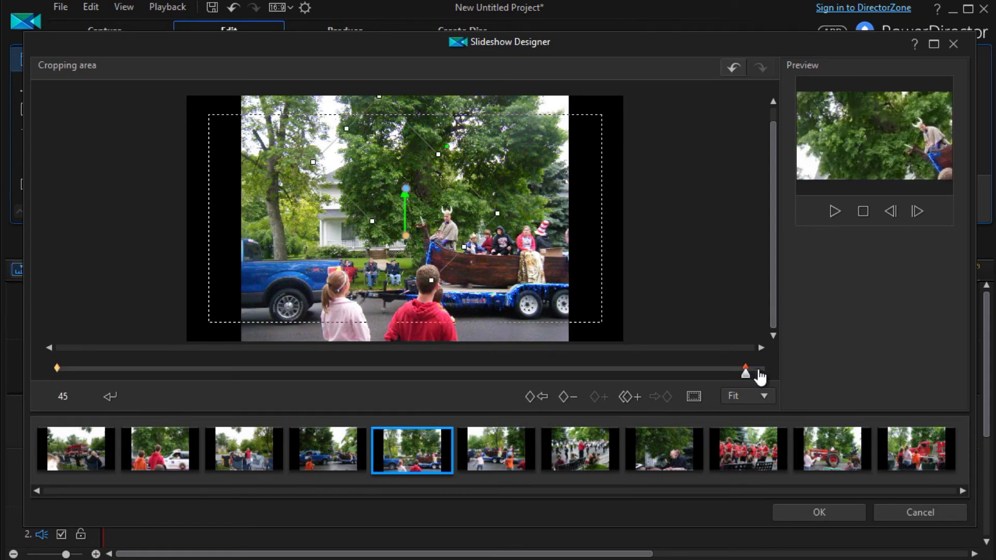
{"action": "left_click_drag", "start_coordinate": [759, 377], "coordinate": [369, 397]}
{"action": "left_click", "coordinate": [832, 211]}
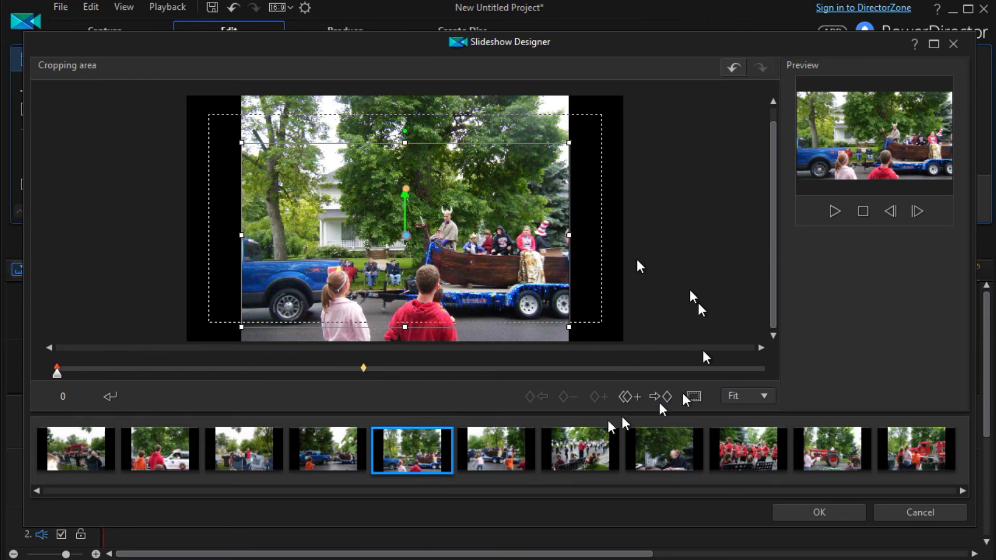
{"action": "left_click", "coordinate": [581, 449]}
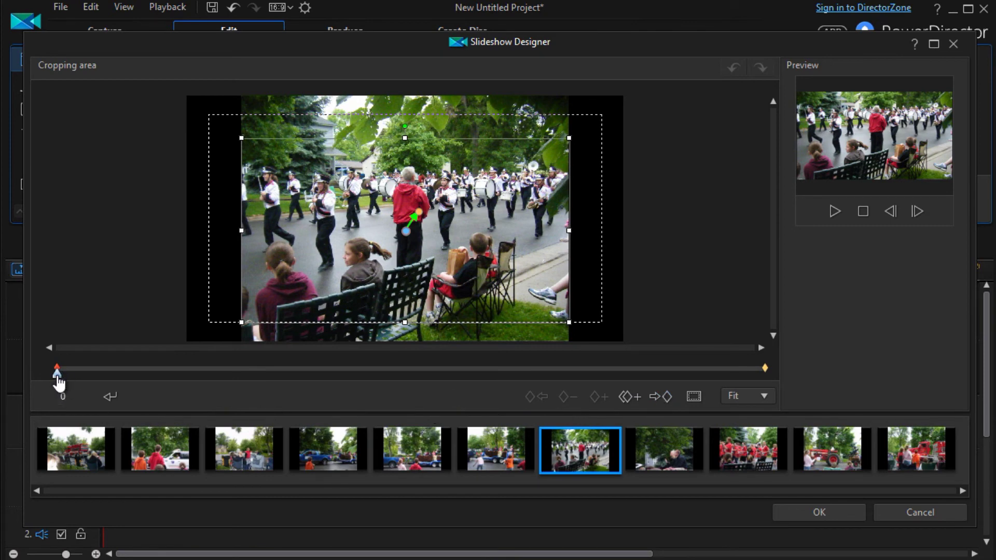
Preview the marching band slide's motion, then load the ninth photo of the red-shirted drumline.
{"action": "mouse_move", "coordinate": [58, 379]}
{"action": "left_mouse_down"}
{"action": "mouse_move", "coordinate": [561, 442]}
{"action": "mouse_move", "coordinate": [794, 443]}
{"action": "mouse_move", "coordinate": [698, 418]}
{"action": "mouse_move", "coordinate": [205, 411]}
{"action": "mouse_move", "coordinate": [271, 407]}
{"action": "left_mouse_up"}
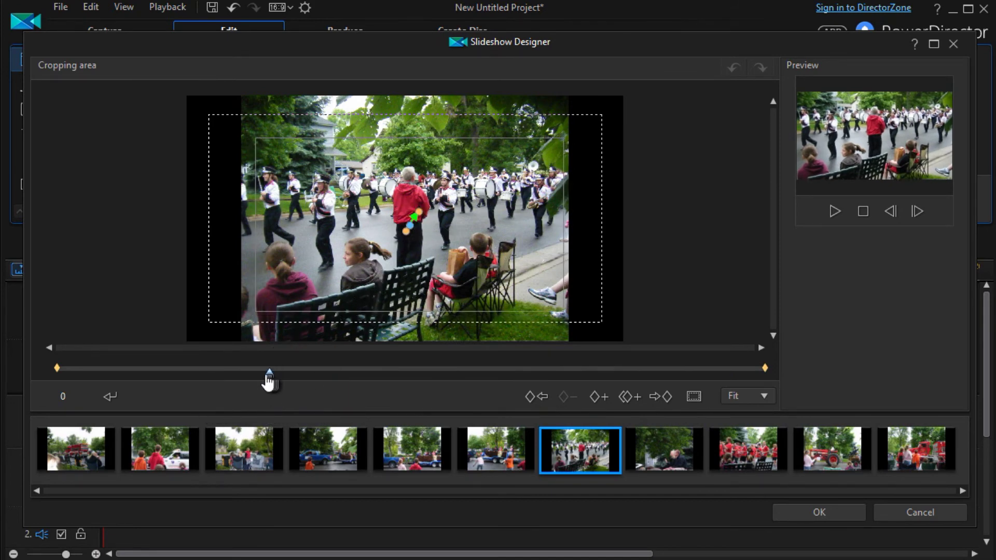
{"action": "left_click_drag", "start_coordinate": [269, 376], "coordinate": [62, 401]}
{"action": "left_click", "coordinate": [735, 453]}
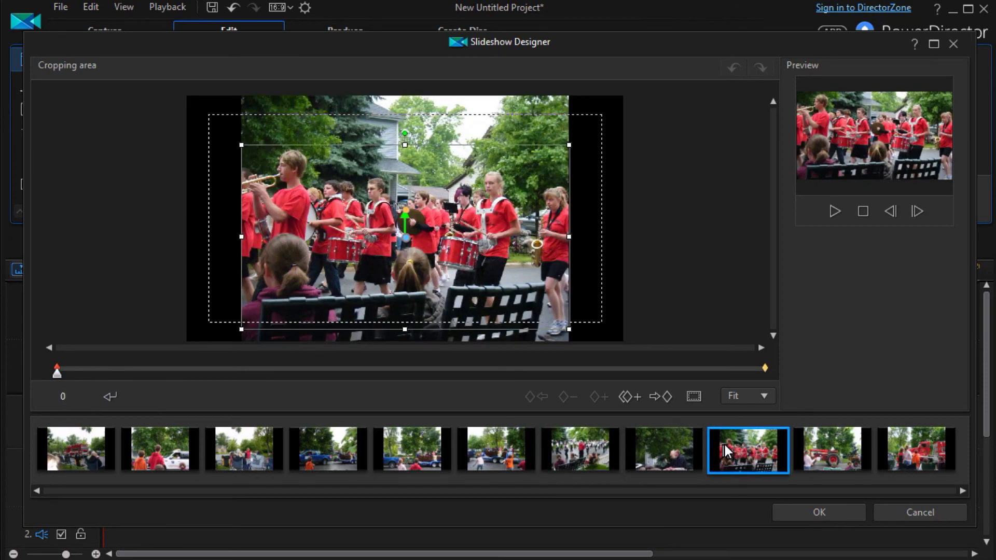
Shrink the drumline slide's starting crop to a close frame on the drummers.
{"action": "left_click_drag", "start_coordinate": [57, 375], "coordinate": [45, 399]}
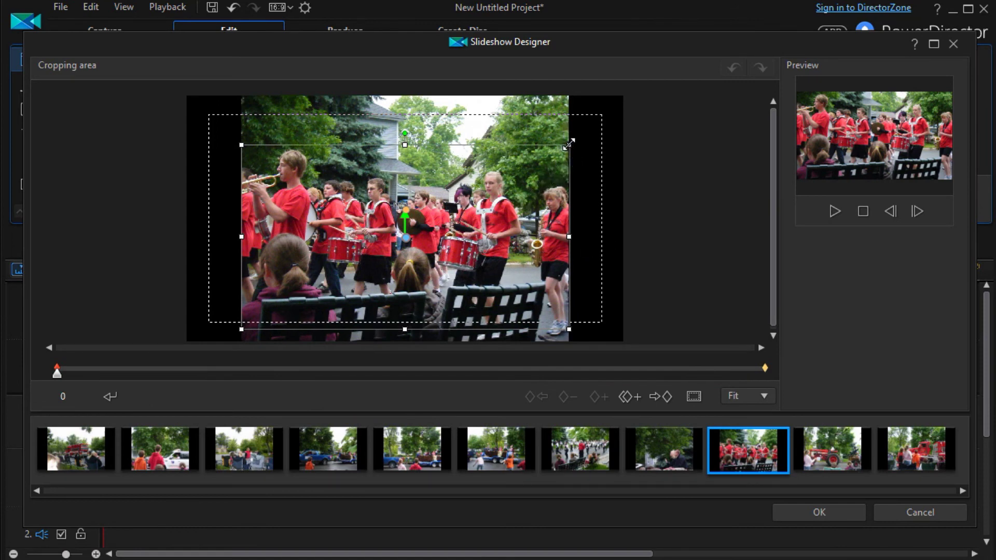
{"action": "left_click_drag", "start_coordinate": [569, 149], "coordinate": [522, 173]}
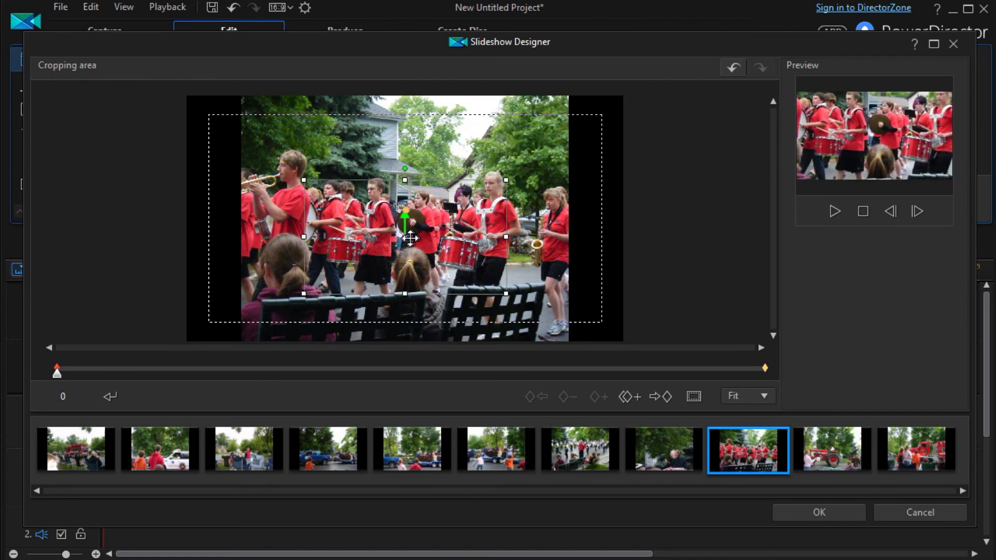
{"action": "left_click_drag", "start_coordinate": [408, 240], "coordinate": [402, 269]}
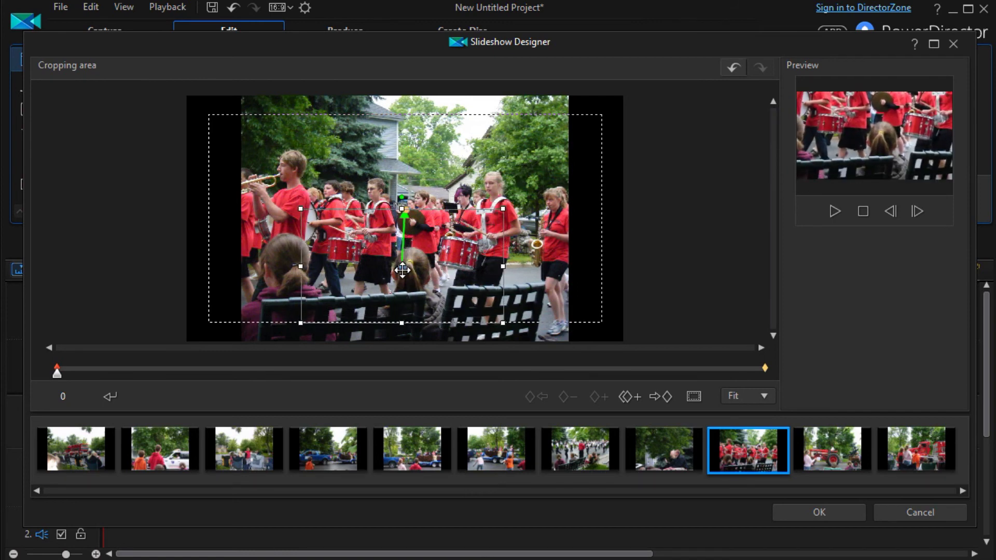
Move the ending crop up and shrink it to tightly frame the central drummers near the cymbal player.
{"action": "left_click", "coordinate": [764, 369]}
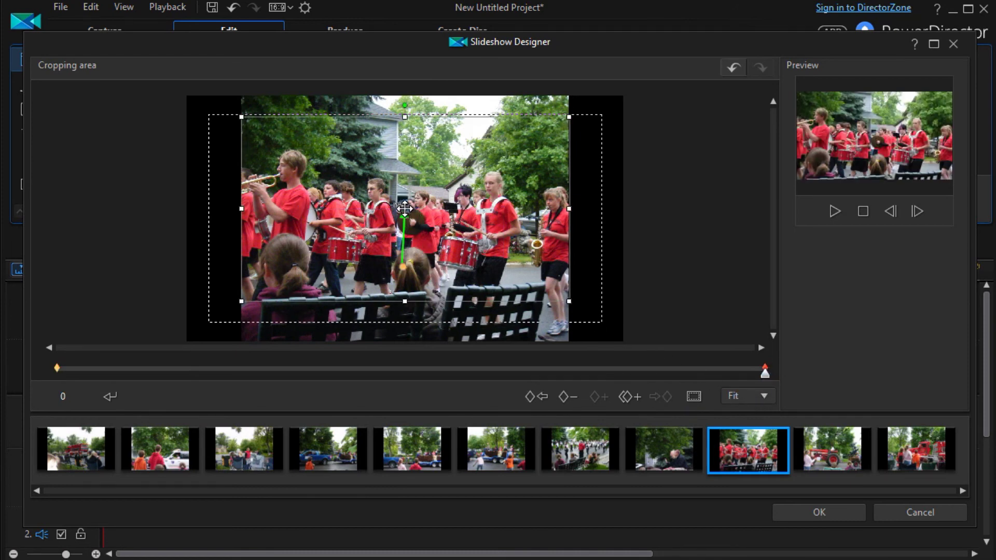
{"action": "left_click_drag", "start_coordinate": [410, 206], "coordinate": [409, 194]}
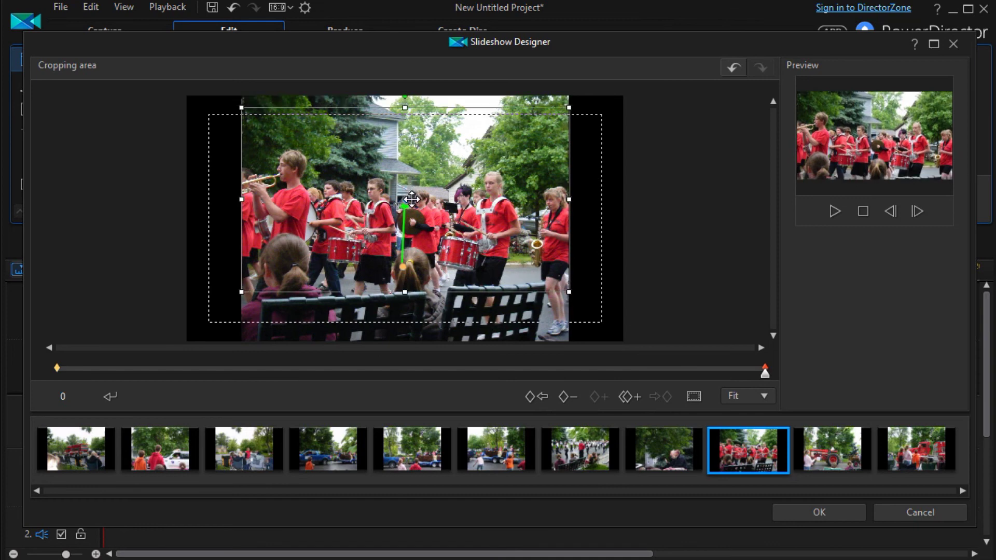
{"action": "left_click_drag", "start_coordinate": [569, 291], "coordinate": [485, 238]}
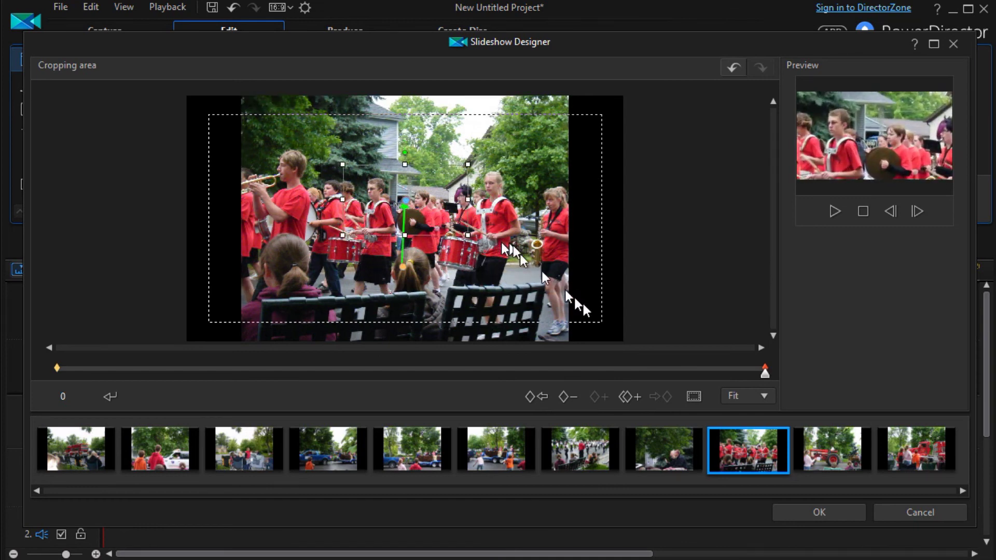
{"action": "left_click", "coordinate": [829, 210]}
{"action": "left_click", "coordinate": [829, 211]}
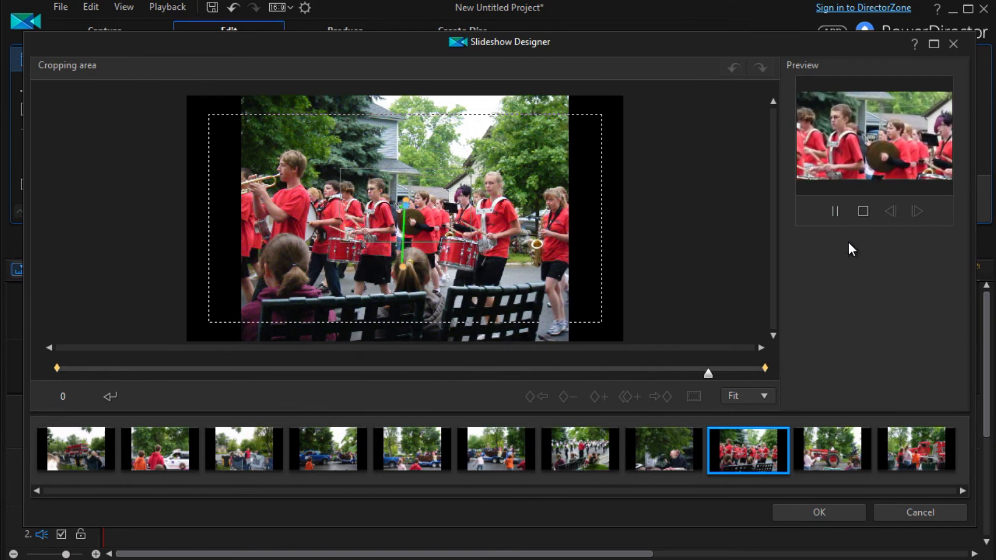
{"action": "left_click", "coordinate": [860, 214]}
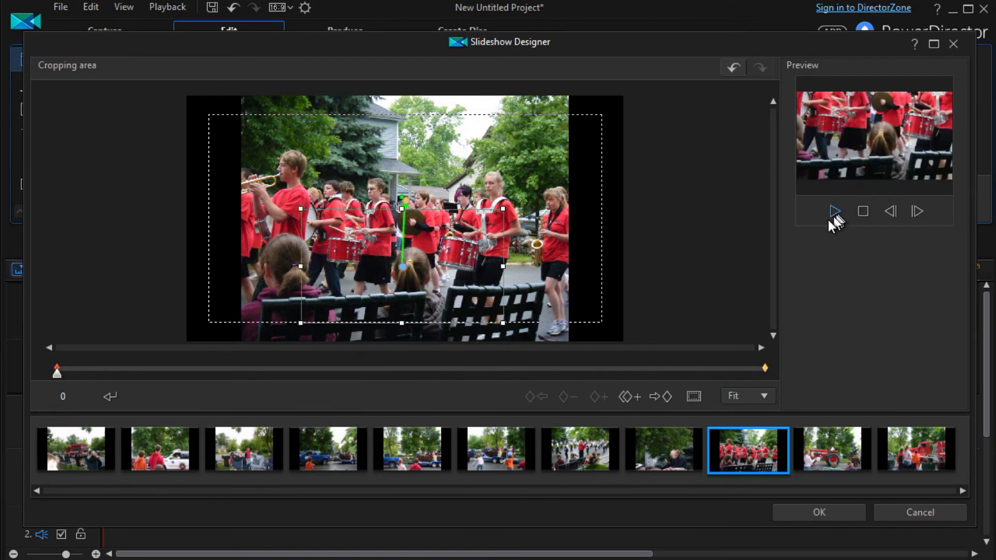
{"action": "left_click", "coordinate": [836, 209]}
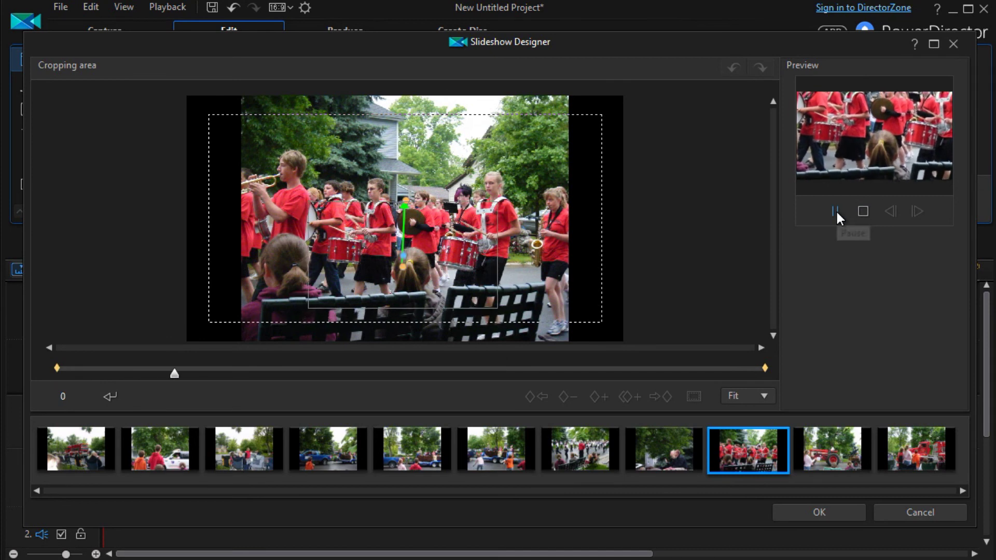